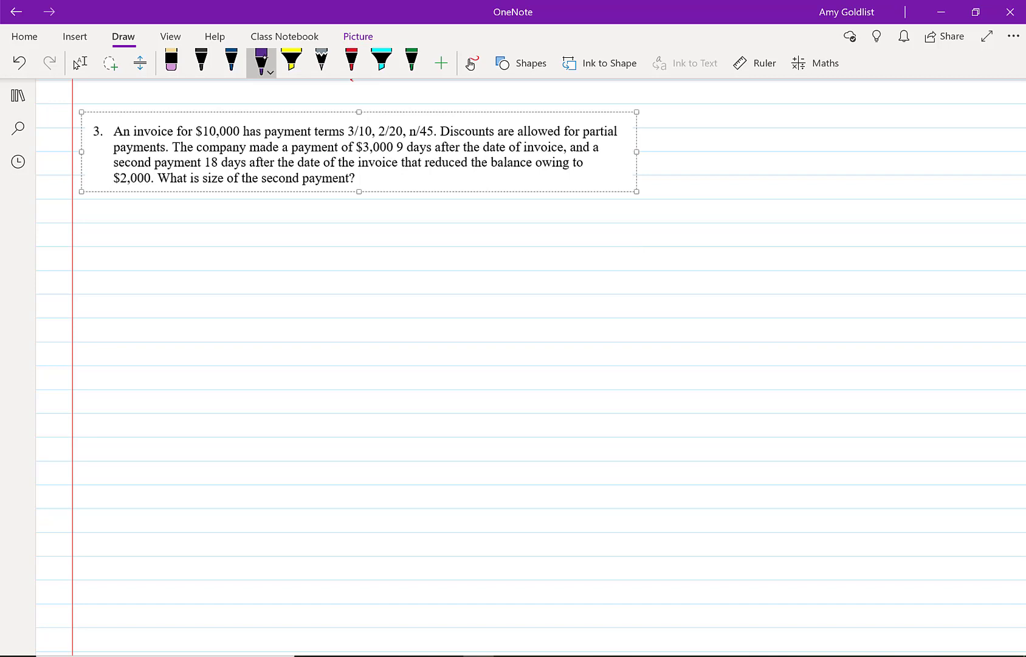
# Handwrite 'Invoice' with '45 days' beneath it in purple ink
pyautogui.moveTo(87, 207)
pyautogui.mouseDown()
pyautogui.moveTo(118, 201)
pyautogui.moveTo(99, 221)
pyautogui.mouseUp()
pyautogui.moveTo(92, 223)
pyautogui.mouseDown()
pyautogui.moveTo(123, 221)
pyautogui.moveTo(137, 208)
pyautogui.mouseUp()
pyautogui.moveTo(146, 208); pyautogui.dragTo(158, 225)
pyautogui.moveTo(172, 210)
pyautogui.mouseDown()
pyautogui.moveTo(172, 223)
pyautogui.moveTo(188, 224)
pyautogui.mouseUp()
pyautogui.moveTo(120, 230); pyautogui.dragTo(130, 240)
pyautogui.moveTo(128, 229); pyautogui.dragTo(138, 244)
pyautogui.moveTo(140, 227); pyautogui.dragTo(166, 224)
pyautogui.moveTo(170, 239); pyautogui.dragTo(179, 245)
pyautogui.moveTo(182, 233)
pyautogui.mouseDown()
pyautogui.moveTo(195, 233)
pyautogui.moveTo(193, 256)
pyautogui.mouseUp()
pyautogui.moveTo(213, 232); pyautogui.dragTo(204, 254)
# Write the heading '10 days 3% discount' to the right
pyautogui.moveTo(365, 198)
pyautogui.mouseDown()
pyautogui.moveTo(363, 224)
pyautogui.moveTo(376, 201)
pyautogui.mouseUp()
pyautogui.moveTo(393, 217)
pyautogui.mouseDown()
pyautogui.moveTo(404, 208)
pyautogui.moveTo(401, 223)
pyautogui.mouseUp()
pyautogui.moveTo(416, 207)
pyautogui.mouseDown()
pyautogui.moveTo(417, 220)
pyautogui.moveTo(439, 223)
pyautogui.moveTo(392, 248)
pyautogui.mouseUp()
pyautogui.moveTo(415, 222); pyautogui.dragTo(413, 251)
pyautogui.moveTo(429, 237); pyautogui.dragTo(461, 248)
pyautogui.moveTo(470, 237)
pyautogui.mouseDown()
pyautogui.moveTo(465, 248)
pyautogui.moveTo(478, 246)
pyautogui.mouseUp()
pyautogui.moveTo(487, 238); pyautogui.dragTo(514, 248)
pyautogui.moveTo(507, 235); pyautogui.dragTo(518, 234)
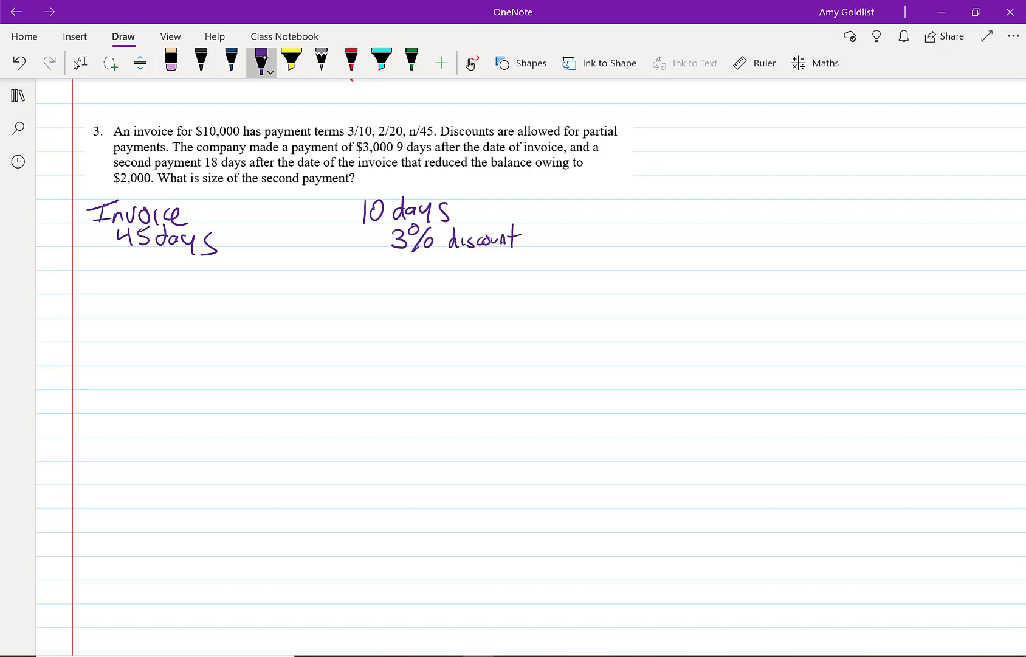
# Write the heading '20 days 2% discount' to the right of the 10-day heading
pyautogui.moveTo(635, 205)
pyautogui.mouseDown()
pyautogui.moveTo(648, 222)
pyautogui.moveTo(655, 202)
pyautogui.mouseUp()
pyautogui.moveTo(683, 212); pyautogui.dragTo(686, 221)
pyautogui.moveTo(697, 209); pyautogui.dragTo(707, 214)
pyautogui.moveTo(712, 204); pyautogui.dragTo(716, 224)
pyautogui.moveTo(657, 234); pyautogui.dragTo(671, 248)
pyautogui.moveTo(679, 230); pyautogui.dragTo(680, 248)
pyautogui.moveTo(690, 239); pyautogui.dragTo(712, 246)
pyautogui.moveTo(718, 226); pyautogui.dragTo(724, 246)
pyautogui.moveTo(737, 235)
pyautogui.mouseDown()
pyautogui.moveTo(728, 246)
pyautogui.moveTo(744, 243)
pyautogui.mouseUp()
pyautogui.moveTo(757, 232)
pyautogui.mouseDown()
pyautogui.moveTo(753, 242)
pyautogui.moveTo(768, 238)
pyautogui.mouseUp()
pyautogui.moveTo(770, 242)
pyautogui.mouseDown()
pyautogui.moveTo(780, 231)
pyautogui.moveTo(781, 242)
pyautogui.mouseUp()
pyautogui.moveTo(793, 222); pyautogui.dragTo(785, 241)
pyautogui.moveTo(782, 237); pyautogui.dragTo(790, 236)
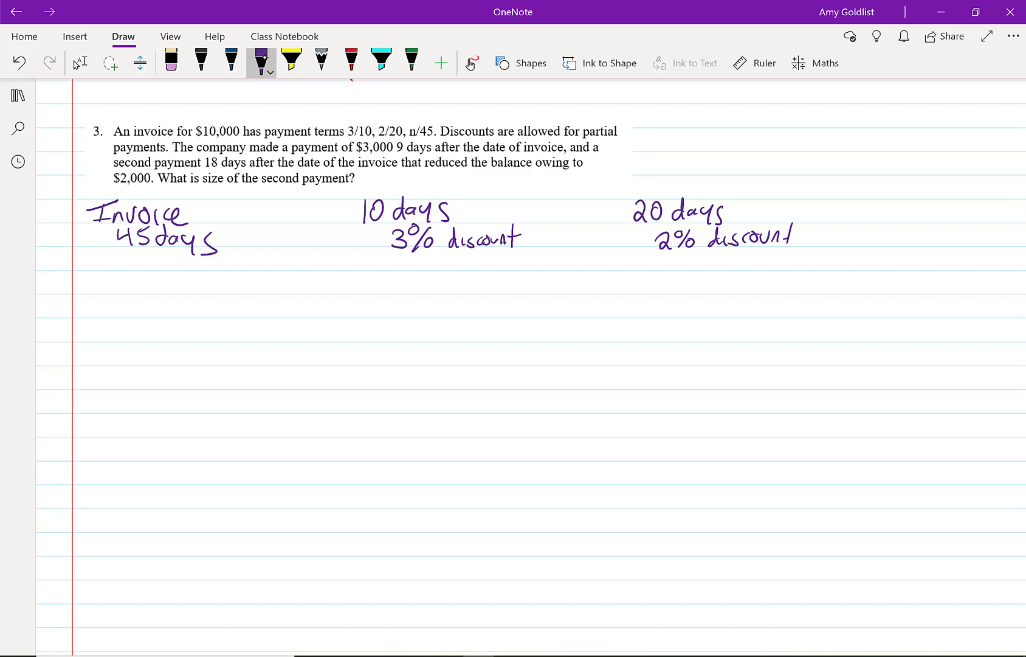
# Write $10,000 under 45 days and draw a long line beneath the headings
pyautogui.moveTo(115, 263)
pyautogui.mouseDown()
pyautogui.moveTo(101, 279)
pyautogui.moveTo(111, 286)
pyautogui.mouseUp()
pyautogui.moveTo(127, 265); pyautogui.dragTo(128, 284)
pyautogui.moveTo(141, 265)
pyautogui.mouseDown()
pyautogui.moveTo(133, 279)
pyautogui.moveTo(141, 266)
pyautogui.mouseUp()
pyautogui.moveTo(153, 272)
pyautogui.mouseDown()
pyautogui.moveTo(149, 288)
pyautogui.moveTo(164, 266)
pyautogui.mouseUp()
pyautogui.moveTo(186, 268)
pyautogui.mouseDown()
pyautogui.moveTo(183, 281)
pyautogui.moveTo(187, 266)
pyautogui.mouseUp()
pyautogui.moveTo(202, 265); pyautogui.dragTo(201, 265)
pyautogui.moveTo(94, 248); pyautogui.dragTo(856, 262)
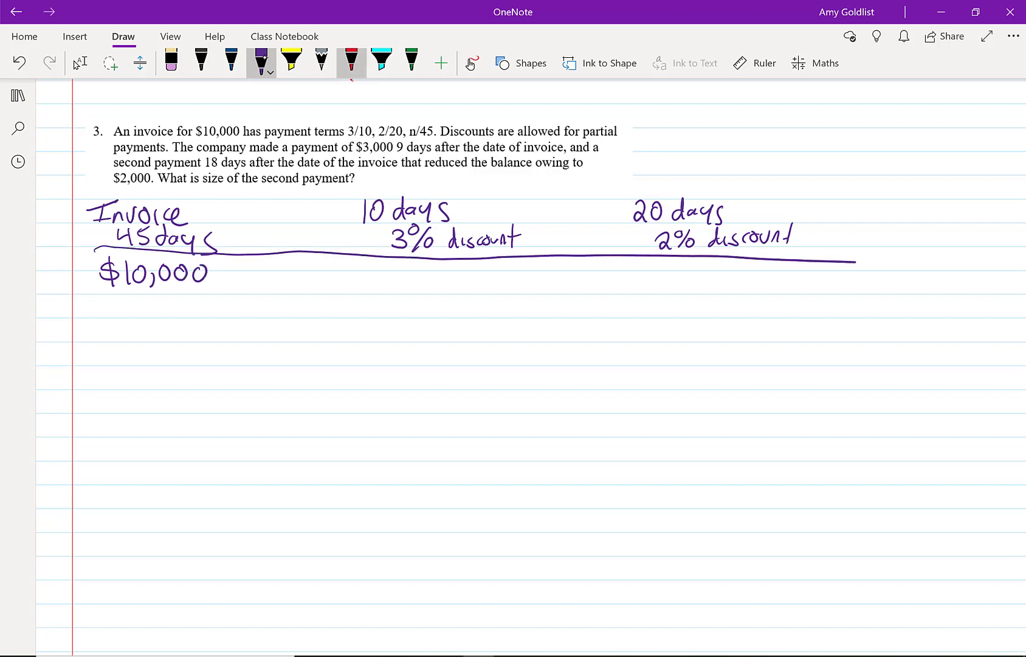
# In red ink, write $3000 under the 3% discount heading with an arrow pointing left
pyautogui.click(351, 74)
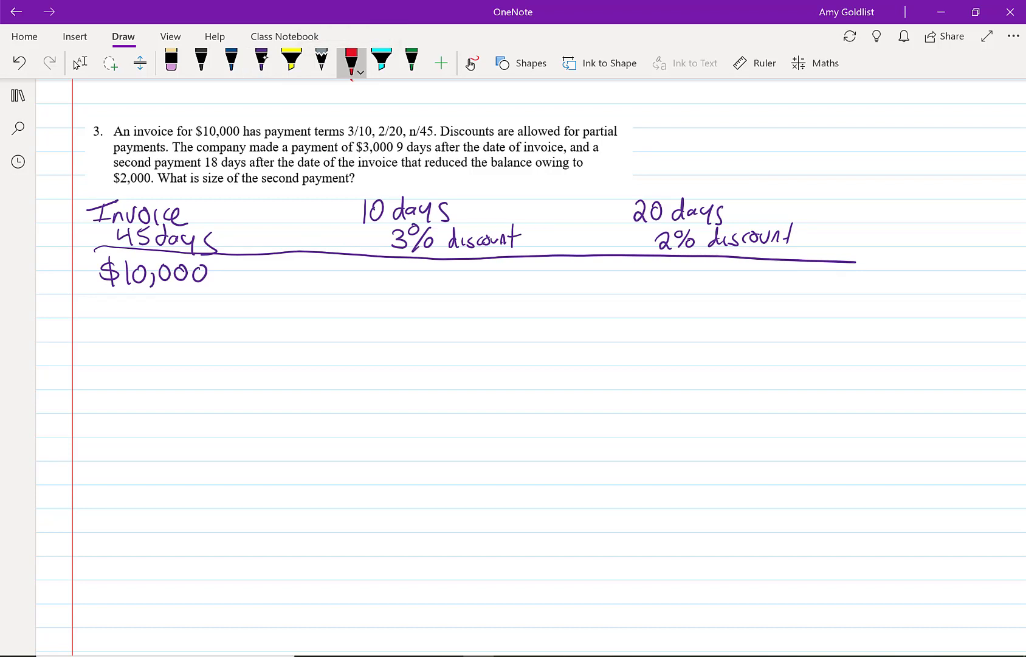
pyautogui.moveTo(412, 301)
pyautogui.mouseDown()
pyautogui.moveTo(406, 321)
pyautogui.moveTo(442, 301)
pyautogui.moveTo(469, 302)
pyautogui.mouseUp()
pyautogui.moveTo(397, 313)
pyautogui.mouseDown()
pyautogui.moveTo(237, 308)
pyautogui.moveTo(255, 315)
pyautogui.mouseUp()
# Write the fraction $3,000 over 1-0.03 under $10,000
pyautogui.moveTo(124, 298)
pyautogui.mouseDown()
pyautogui.moveTo(111, 311)
pyautogui.moveTo(120, 318)
pyautogui.mouseUp()
pyautogui.moveTo(134, 297); pyautogui.dragTo(134, 316)
pyautogui.moveTo(156, 301)
pyautogui.mouseDown()
pyautogui.moveTo(149, 319)
pyautogui.moveTo(165, 297)
pyautogui.mouseUp()
pyautogui.moveTo(166, 297); pyautogui.dragTo(181, 299)
pyautogui.moveTo(197, 298)
pyautogui.mouseDown()
pyautogui.moveTo(189, 309)
pyautogui.moveTo(196, 298)
pyautogui.mouseUp()
pyautogui.moveTo(109, 325)
pyautogui.mouseDown()
pyautogui.moveTo(205, 321)
pyautogui.moveTo(135, 346)
pyautogui.moveTo(157, 333)
pyautogui.mouseUp()
pyautogui.moveTo(170, 327)
pyautogui.mouseDown()
pyautogui.moveTo(161, 338)
pyautogui.moveTo(170, 328)
pyautogui.mouseUp()
pyautogui.moveTo(177, 340); pyautogui.dragTo(184, 340)
pyautogui.moveTo(194, 325); pyautogui.dragTo(194, 342)
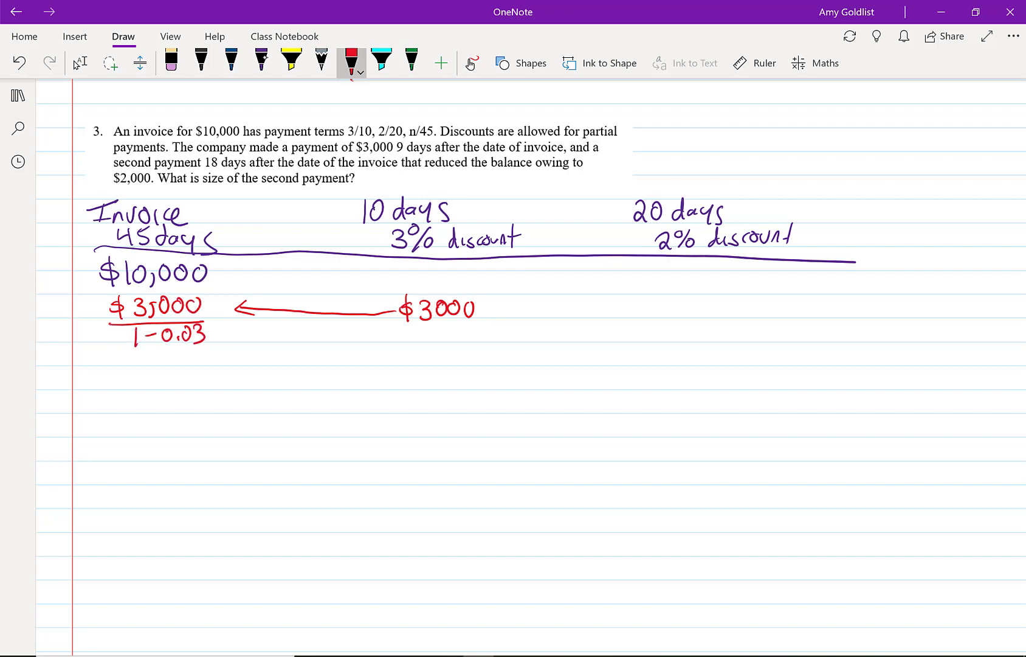
# Complete the calculation with '= $3092.78' below the fraction
pyautogui.moveTo(128, 358)
pyautogui.mouseDown()
pyautogui.moveTo(141, 358)
pyautogui.moveTo(138, 367)
pyautogui.mouseUp()
pyautogui.click(79, 63)
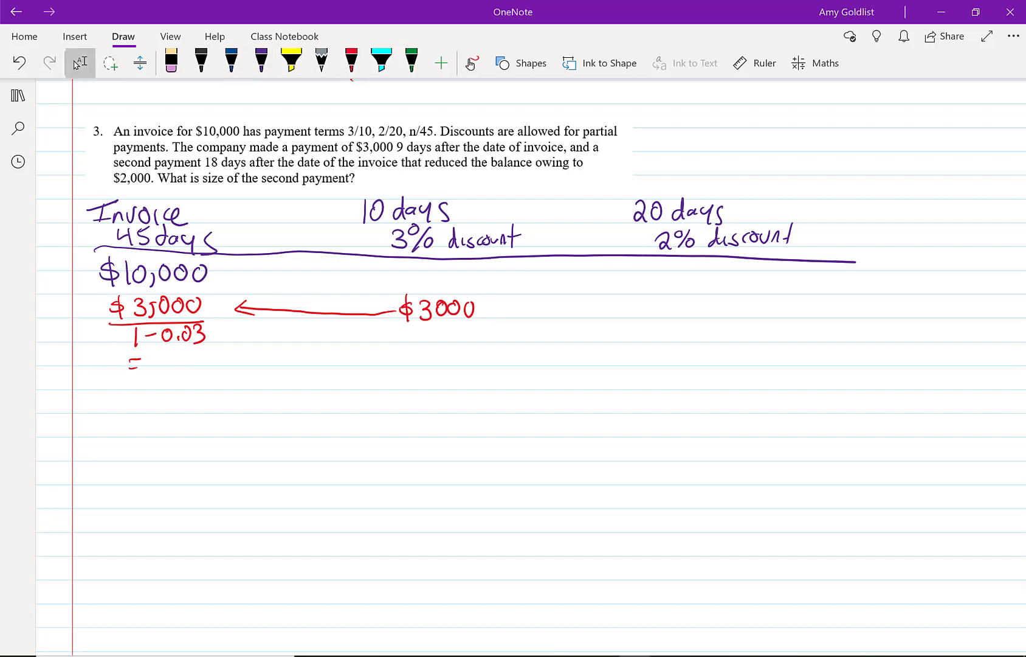
pyautogui.click(351, 61)
pyautogui.moveTo(163, 357); pyautogui.dragTo(152, 373)
pyautogui.moveTo(158, 353)
pyautogui.mouseDown()
pyautogui.moveTo(159, 376)
pyautogui.moveTo(189, 358)
pyautogui.moveTo(204, 377)
pyautogui.moveTo(243, 376)
pyautogui.moveTo(268, 350)
pyautogui.mouseUp()
pyautogui.click(231, 372)
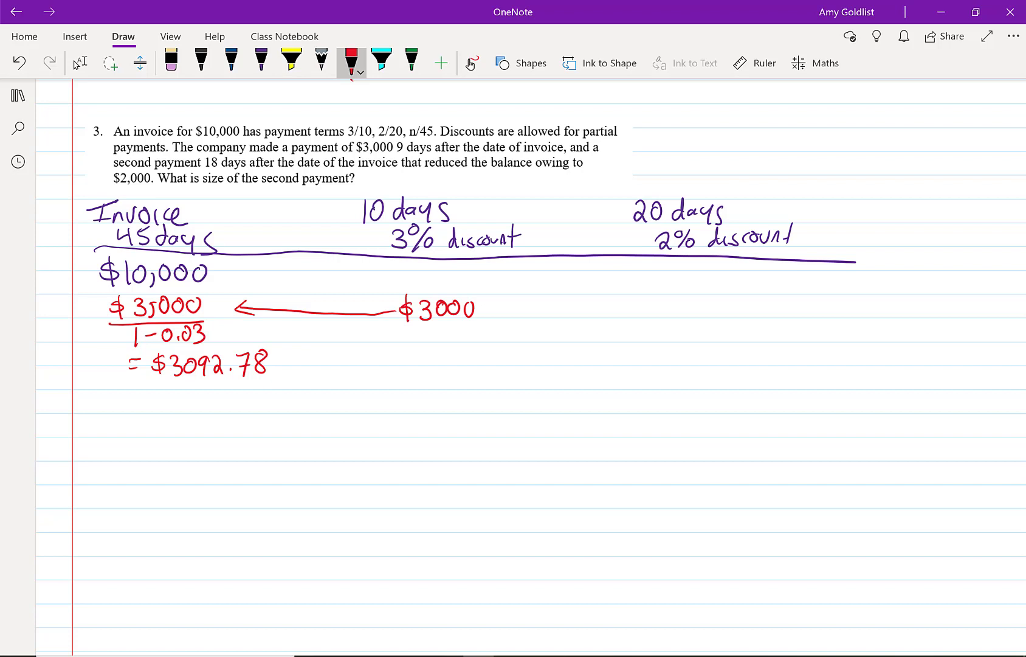
# In blue ink, underline $3092.78 and write the remaining $6,907.22
pyautogui.click(231, 61)
pyautogui.moveTo(116, 387); pyautogui.dragTo(273, 381)
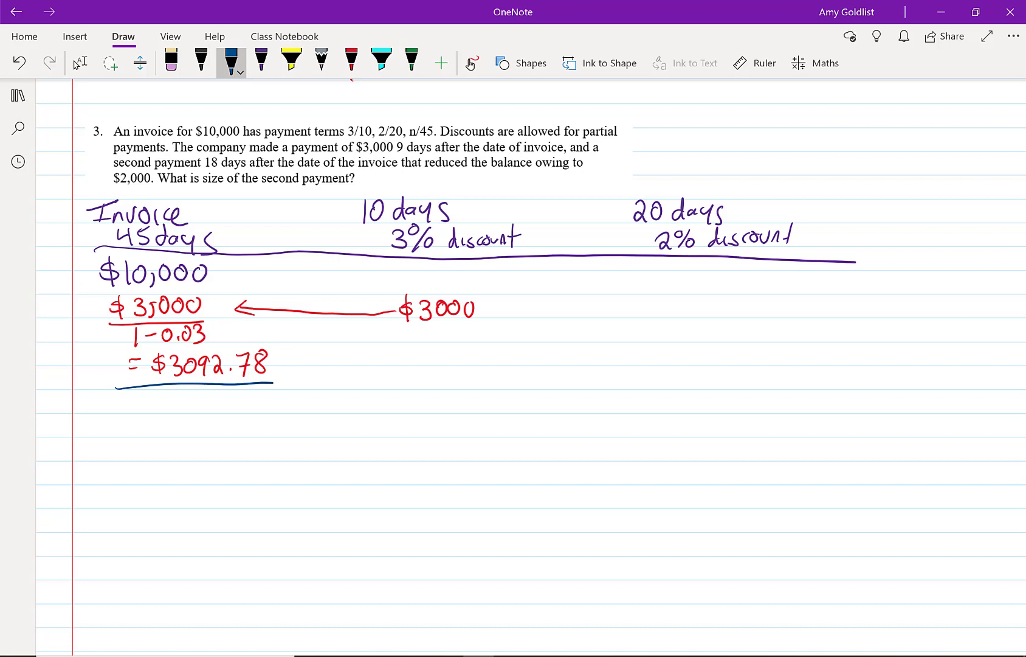
pyautogui.moveTo(137, 397)
pyautogui.mouseDown()
pyautogui.moveTo(123, 414)
pyautogui.moveTo(146, 406)
pyautogui.mouseUp()
pyautogui.moveTo(162, 408)
pyautogui.mouseDown()
pyautogui.moveTo(160, 423)
pyautogui.moveTo(196, 393)
pyautogui.moveTo(218, 392)
pyautogui.moveTo(213, 415)
pyautogui.mouseUp()
pyautogui.moveTo(209, 404); pyautogui.dragTo(274, 414)
pyautogui.click(232, 407)
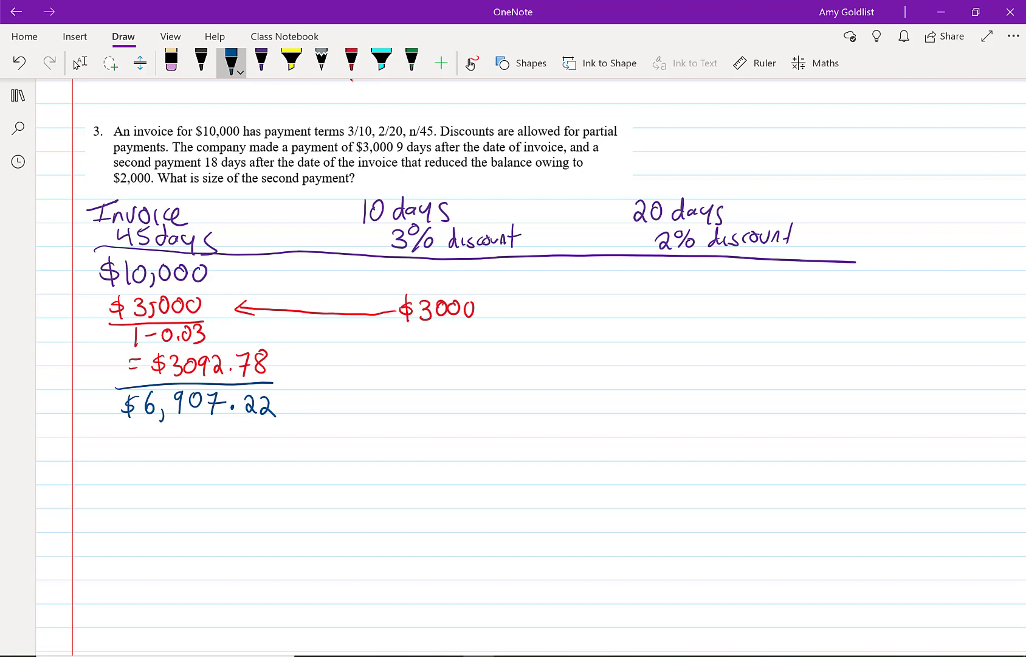
# Mark X with an arrow from the 20-day column and write X/(1-0.02)
pyautogui.moveTo(668, 413); pyautogui.dragTo(687, 446)
pyautogui.moveTo(696, 409)
pyautogui.mouseDown()
pyautogui.moveTo(668, 449)
pyautogui.moveTo(637, 434)
pyautogui.moveTo(333, 433)
pyautogui.moveTo(343, 444)
pyautogui.mouseUp()
pyautogui.moveTo(175, 429); pyautogui.dragTo(192, 448)
pyautogui.moveTo(194, 427)
pyautogui.mouseDown()
pyautogui.moveTo(170, 453)
pyautogui.moveTo(229, 461)
pyautogui.mouseUp()
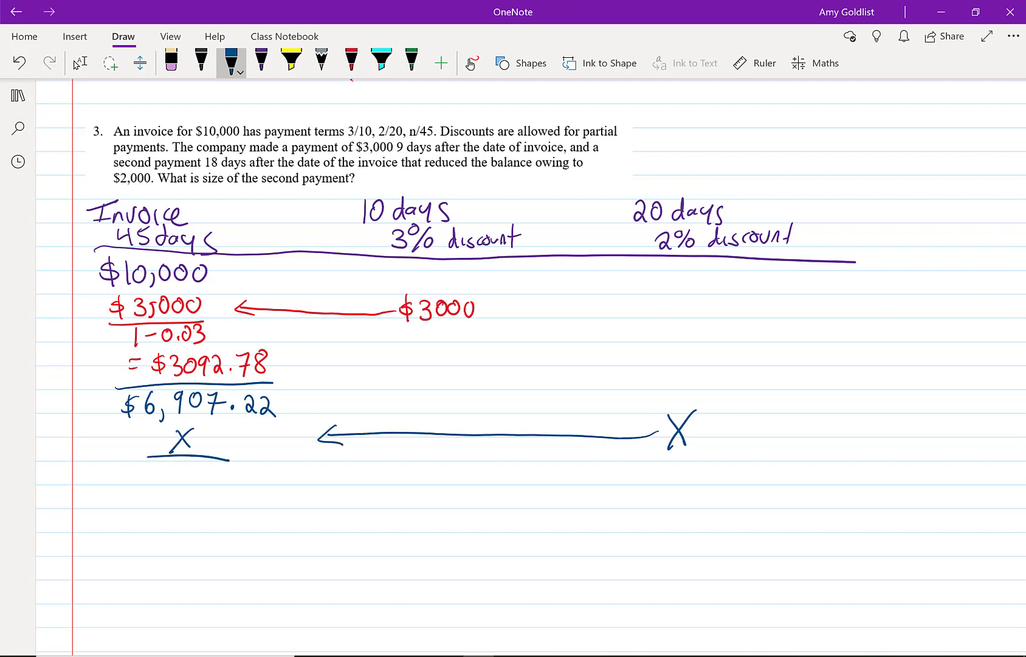
pyautogui.moveTo(163, 466)
pyautogui.mouseDown()
pyautogui.moveTo(162, 484)
pyautogui.moveTo(184, 473)
pyautogui.mouseUp()
pyautogui.moveTo(195, 468)
pyautogui.mouseDown()
pyautogui.moveTo(188, 479)
pyautogui.moveTo(196, 468)
pyautogui.mouseUp()
pyautogui.moveTo(206, 480); pyautogui.dragTo(219, 469)
pyautogui.moveTo(225, 466); pyautogui.dragTo(241, 483)
# Add a minus sign and a rule under the X fraction, then write the $2000 balance
pyautogui.moveTo(96, 502); pyautogui.dragTo(313, 492)
pyautogui.moveTo(110, 461); pyautogui.dragTo(126, 459)
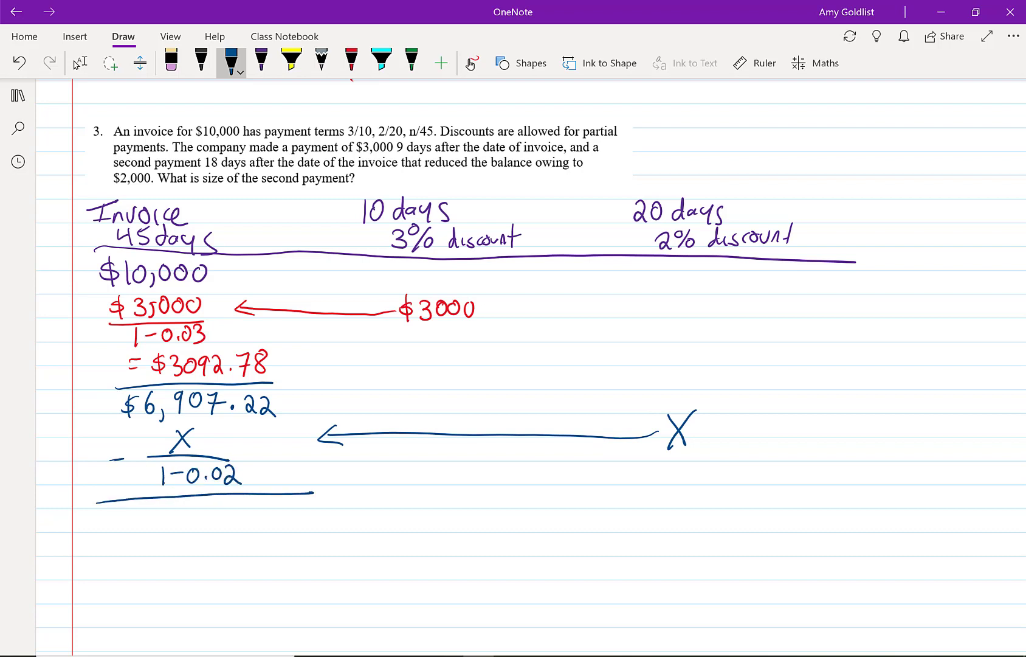
pyautogui.moveTo(163, 511)
pyautogui.mouseDown()
pyautogui.moveTo(145, 524)
pyautogui.moveTo(157, 532)
pyautogui.mouseUp()
pyautogui.moveTo(168, 513)
pyautogui.mouseDown()
pyautogui.moveTo(186, 529)
pyautogui.moveTo(191, 511)
pyautogui.mouseUp()
pyautogui.moveTo(208, 510)
pyautogui.mouseDown()
pyautogui.moveTo(198, 523)
pyautogui.moveTo(207, 509)
pyautogui.mouseUp()
pyautogui.moveTo(226, 509); pyautogui.dragTo(225, 510)
# Leave inking mode and dismiss the on-screen keyboard
pyautogui.click(77, 64)
pyautogui.click(785, 526)
pyautogui.click(941, 414)
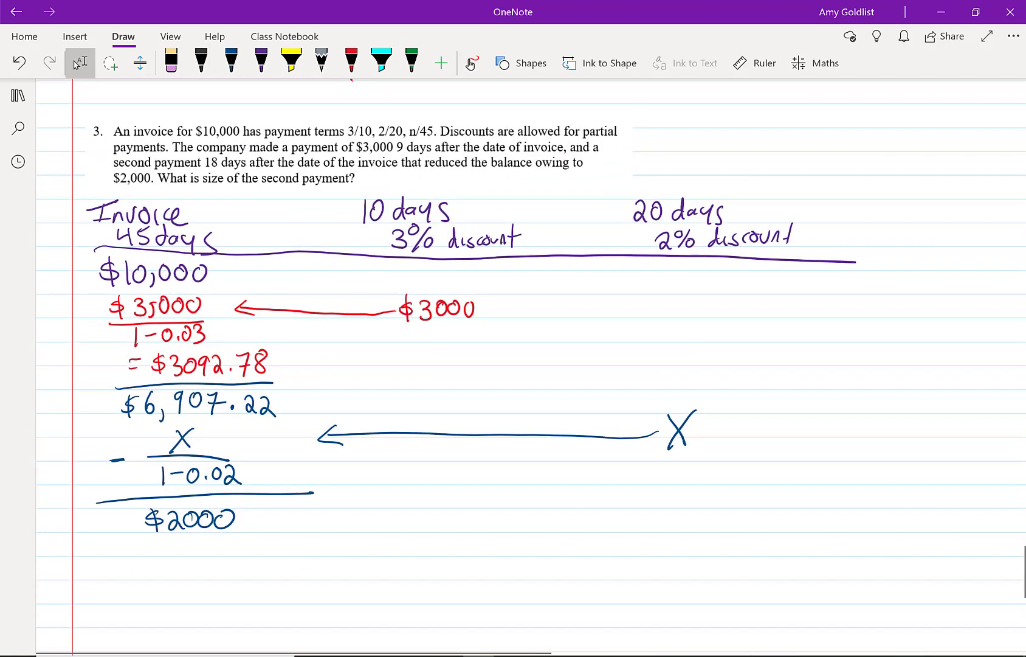
# Write the equation $6,907.22 − X/0.98 = $2000 in blue ink
pyautogui.scroll(-2, 514, 364)
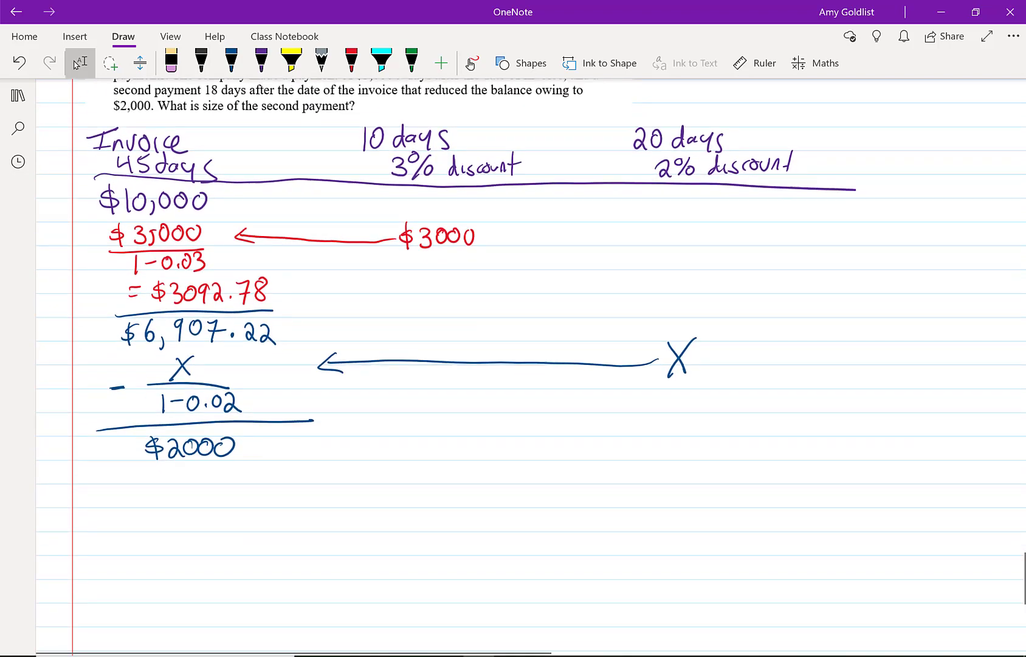
pyautogui.click(231, 62)
pyautogui.moveTo(284, 488)
pyautogui.mouseDown()
pyautogui.moveTo(266, 504)
pyautogui.moveTo(278, 514)
pyautogui.moveTo(298, 499)
pyautogui.moveTo(309, 516)
pyautogui.moveTo(347, 490)
pyautogui.mouseUp()
pyautogui.moveTo(357, 490)
pyautogui.mouseDown()
pyautogui.moveTo(363, 506)
pyautogui.moveTo(374, 494)
pyautogui.moveTo(415, 509)
pyautogui.moveTo(453, 496)
pyautogui.moveTo(503, 505)
pyautogui.moveTo(486, 504)
pyautogui.mouseUp()
pyautogui.click(376, 504)
pyautogui.moveTo(466, 515)
pyautogui.mouseDown()
pyautogui.moveTo(522, 511)
pyautogui.moveTo(489, 534)
pyautogui.moveTo(514, 535)
pyautogui.moveTo(532, 513)
pyautogui.moveTo(590, 500)
pyautogui.mouseUp()
pyautogui.click(499, 533)
pyautogui.moveTo(568, 512); pyautogui.dragTo(587, 511)
pyautogui.moveTo(648, 495)
pyautogui.mouseDown()
pyautogui.moveTo(630, 512)
pyautogui.moveTo(639, 521)
pyautogui.moveTo(668, 515)
pyautogui.moveTo(677, 497)
pyautogui.mouseUp()
pyautogui.moveTo(695, 494)
pyautogui.mouseDown()
pyautogui.moveTo(688, 503)
pyautogui.moveTo(696, 495)
pyautogui.mouseUp()
pyautogui.moveTo(715, 493)
pyautogui.mouseDown()
pyautogui.moveTo(708, 511)
pyautogui.moveTo(716, 495)
pyautogui.mouseUp()
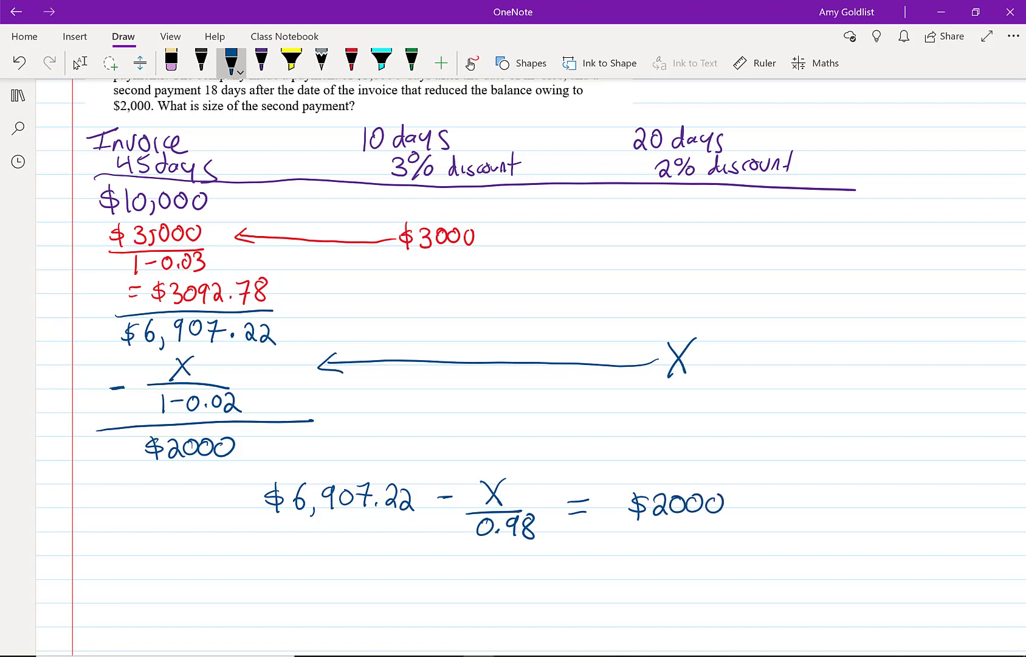
# Label the equation with the underlined word 'algebra' to its right
pyautogui.moveTo(815, 469); pyautogui.dragTo(802, 489)
pyautogui.moveTo(815, 486)
pyautogui.mouseDown()
pyautogui.moveTo(827, 451)
pyautogui.moveTo(839, 497)
pyautogui.moveTo(862, 469)
pyautogui.mouseUp()
pyautogui.moveTo(868, 450)
pyautogui.mouseDown()
pyautogui.moveTo(866, 474)
pyautogui.moveTo(879, 468)
pyautogui.mouseUp()
pyautogui.click(897, 464)
pyautogui.moveTo(882, 477)
pyautogui.mouseDown()
pyautogui.moveTo(894, 466)
pyautogui.moveTo(903, 475)
pyautogui.mouseUp()
pyautogui.moveTo(800, 518); pyautogui.dragTo(946, 480)
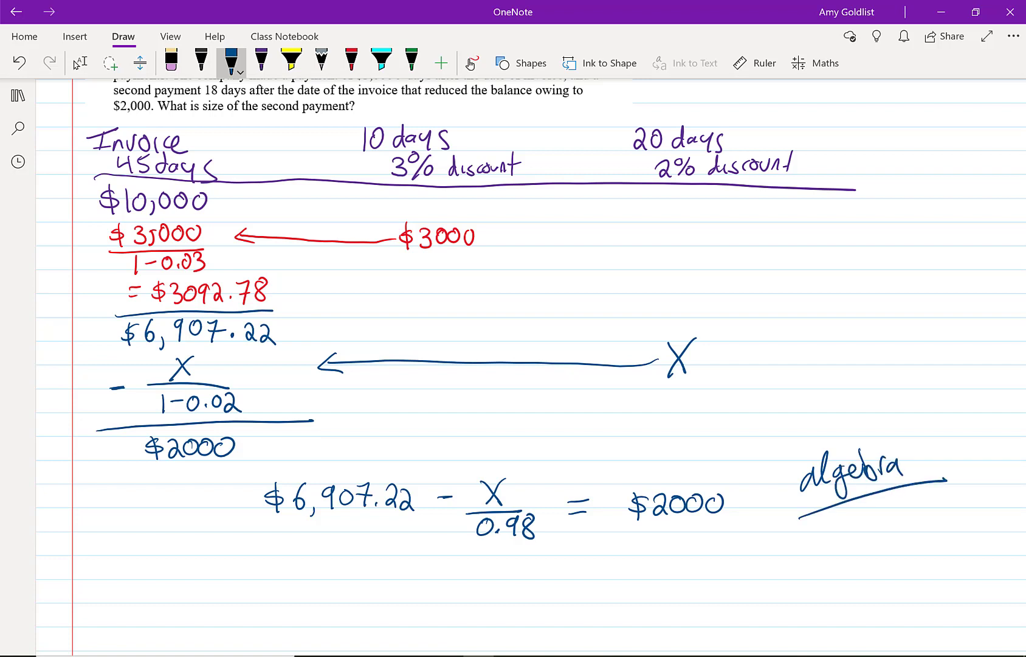
# Start the rearranged line below with X/0.98 = $
pyautogui.moveTo(339, 547)
pyautogui.mouseDown()
pyautogui.moveTo(358, 570)
pyautogui.moveTo(341, 571)
pyautogui.mouseUp()
pyautogui.moveTo(320, 581); pyautogui.dragTo(381, 579)
pyautogui.moveTo(344, 587)
pyautogui.mouseDown()
pyautogui.moveTo(338, 599)
pyautogui.moveTo(344, 587)
pyautogui.moveTo(389, 608)
pyautogui.mouseUp()
pyautogui.click(354, 602)
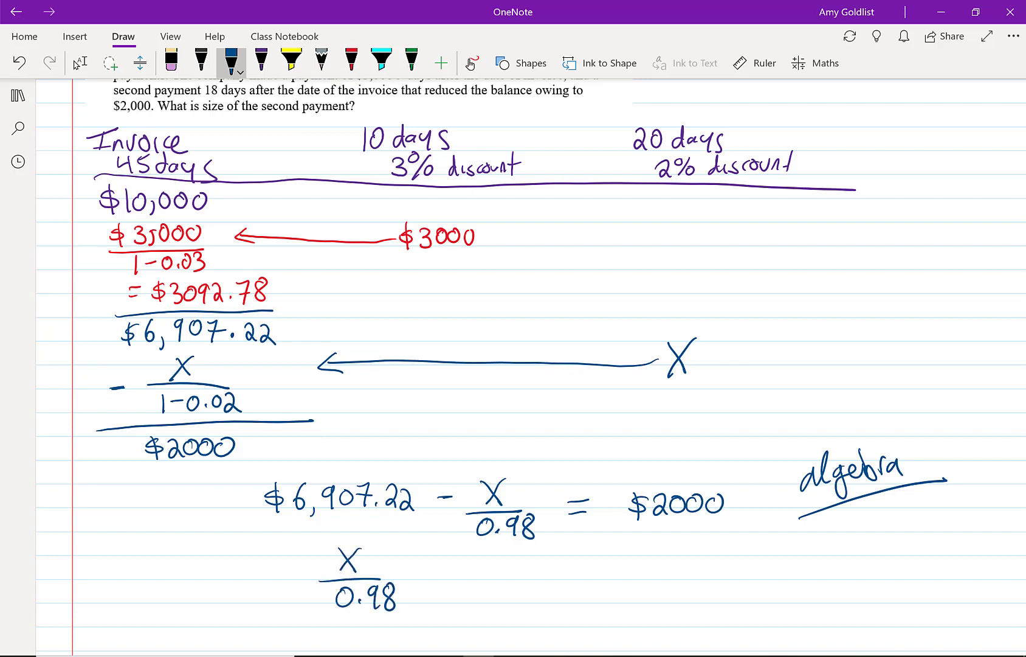
pyautogui.moveTo(428, 574)
pyautogui.mouseDown()
pyautogui.moveTo(448, 573)
pyautogui.moveTo(448, 582)
pyautogui.mouseUp()
pyautogui.moveTo(506, 564); pyautogui.dragTo(491, 580)
pyautogui.moveTo(502, 558)
pyautogui.mouseDown()
pyautogui.moveTo(501, 584)
pyautogui.moveTo(527, 578)
pyautogui.mouseUp()
# Finish the rearranged line with 6907.22 − $2000
pyautogui.moveTo(554, 564); pyautogui.dragTo(548, 590)
pyautogui.moveTo(567, 570)
pyautogui.mouseDown()
pyautogui.moveTo(559, 581)
pyautogui.moveTo(567, 569)
pyautogui.mouseUp()
pyautogui.moveTo(576, 563)
pyautogui.mouseDown()
pyautogui.moveTo(582, 585)
pyautogui.moveTo(588, 575)
pyautogui.moveTo(638, 582)
pyautogui.mouseUp()
pyautogui.click(594, 582)
pyautogui.moveTo(653, 572); pyautogui.dragTo(689, 581)
pyautogui.moveTo(697, 563)
pyautogui.mouseDown()
pyautogui.moveTo(711, 580)
pyautogui.moveTo(734, 563)
pyautogui.mouseUp()
pyautogui.moveTo(754, 562)
pyautogui.mouseDown()
pyautogui.moveTo(745, 578)
pyautogui.moveTo(754, 563)
pyautogui.mouseUp()
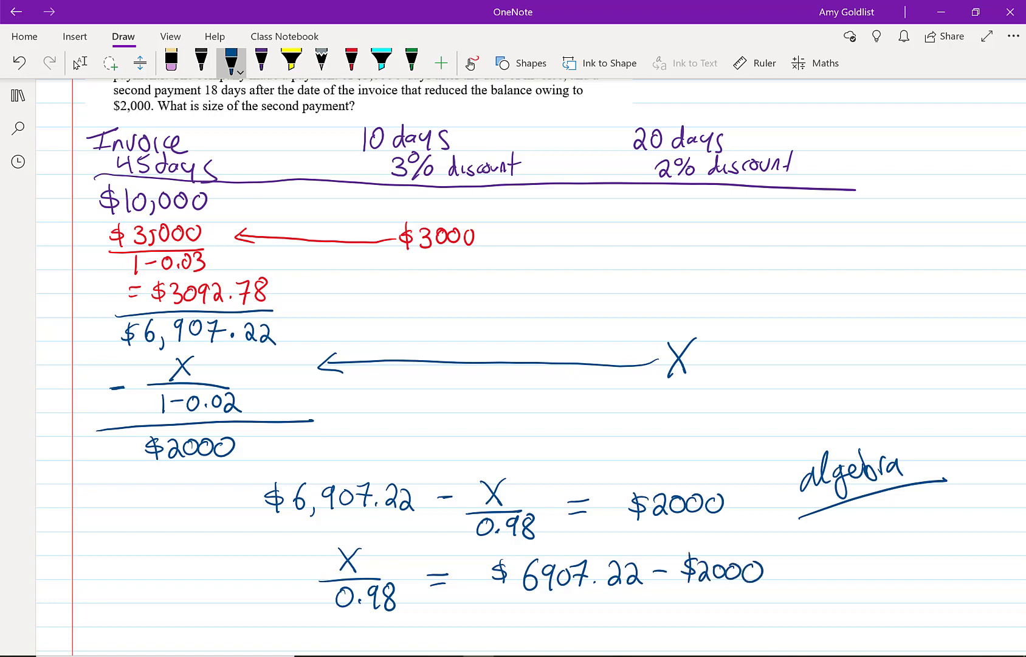
pyautogui.scroll(-5, 76, 64)
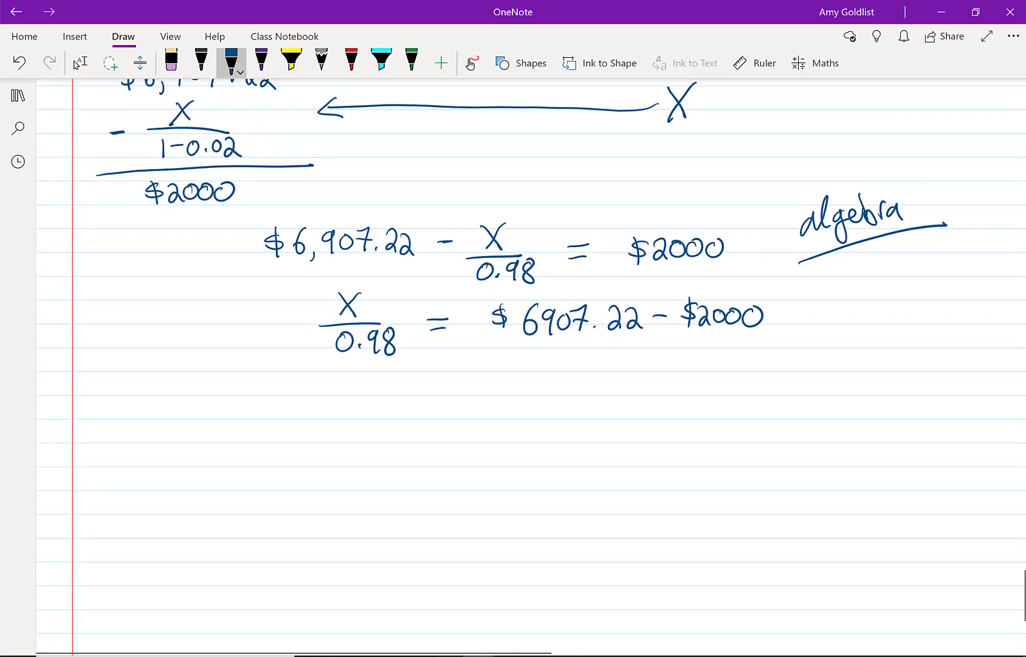
# Write X = ($4907.22)(0.98) in blue ink on a new line
pyautogui.click(78, 64)
pyautogui.click(231, 61)
pyautogui.moveTo(359, 389); pyautogui.dragTo(374, 410)
pyautogui.moveTo(375, 388)
pyautogui.mouseDown()
pyautogui.moveTo(362, 411)
pyautogui.moveTo(412, 392)
pyautogui.mouseUp()
pyautogui.moveTo(397, 401); pyautogui.dragTo(413, 401)
pyautogui.moveTo(490, 383)
pyautogui.mouseDown()
pyautogui.moveTo(484, 402)
pyautogui.moveTo(528, 390)
pyautogui.moveTo(526, 405)
pyautogui.moveTo(545, 398)
pyautogui.mouseUp()
pyautogui.moveTo(555, 381)
pyautogui.mouseDown()
pyautogui.moveTo(553, 397)
pyautogui.moveTo(560, 380)
pyautogui.mouseUp()
pyautogui.moveTo(567, 376)
pyautogui.mouseDown()
pyautogui.moveTo(572, 398)
pyautogui.moveTo(583, 389)
pyautogui.moveTo(641, 399)
pyautogui.moveTo(674, 383)
pyautogui.moveTo(667, 412)
pyautogui.mouseUp()
pyautogui.click(586, 396)
pyautogui.moveTo(489, 359)
pyautogui.mouseDown()
pyautogui.moveTo(469, 381)
pyautogui.moveTo(467, 417)
pyautogui.mouseUp()
pyautogui.moveTo(707, 363); pyautogui.dragTo(690, 411)
pyautogui.moveTo(722, 380)
pyautogui.mouseDown()
pyautogui.moveTo(709, 398)
pyautogui.moveTo(726, 380)
pyautogui.moveTo(754, 400)
pyautogui.moveTo(777, 377)
pyautogui.moveTo(795, 417)
pyautogui.mouseUp()
pyautogui.click(737, 400)
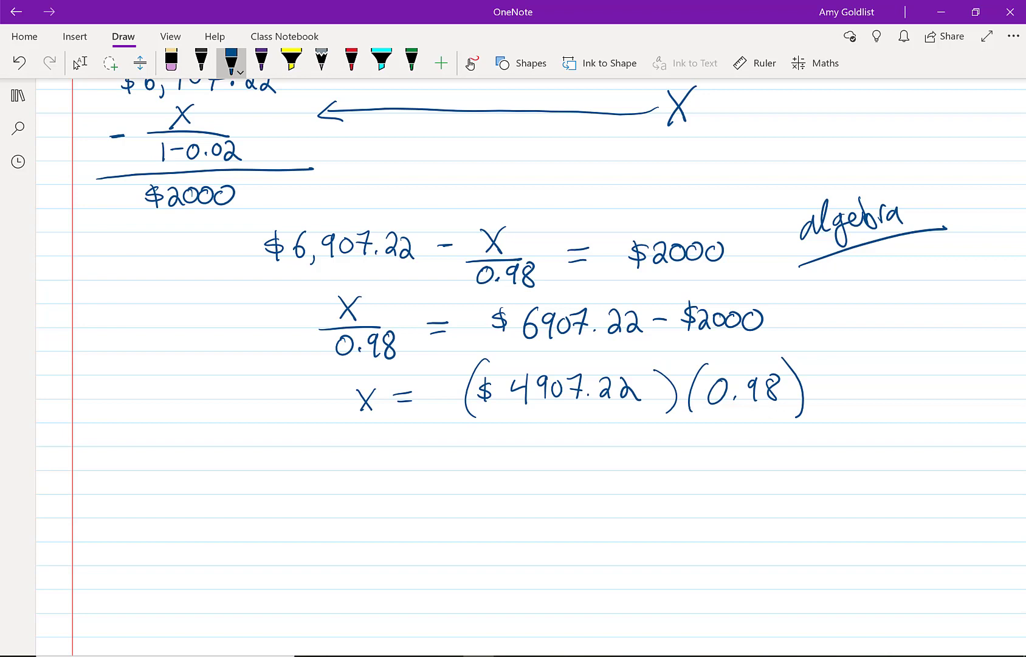
# Write = $4809.07 on the next line and highlight it in yellow
pyautogui.moveTo(412, 435); pyautogui.dragTo(432, 433)
pyautogui.moveTo(414, 447); pyautogui.dragTo(430, 445)
pyautogui.moveTo(491, 433); pyautogui.dragTo(472, 448)
pyautogui.moveTo(481, 425)
pyautogui.mouseDown()
pyautogui.moveTo(481, 452)
pyautogui.moveTo(519, 439)
pyautogui.moveTo(514, 453)
pyautogui.mouseUp()
pyautogui.moveTo(547, 425)
pyautogui.mouseDown()
pyautogui.moveTo(535, 433)
pyautogui.moveTo(545, 419)
pyautogui.mouseUp()
pyautogui.moveTo(573, 426)
pyautogui.mouseDown()
pyautogui.moveTo(563, 433)
pyautogui.moveTo(574, 426)
pyautogui.mouseUp()
pyautogui.moveTo(592, 423); pyautogui.dragTo(594, 450)
pyautogui.moveTo(613, 442); pyautogui.dragTo(644, 422)
pyautogui.moveTo(656, 418)
pyautogui.mouseDown()
pyautogui.moveTo(671, 447)
pyautogui.moveTo(691, 431)
pyautogui.mouseUp()
pyautogui.click(292, 61)
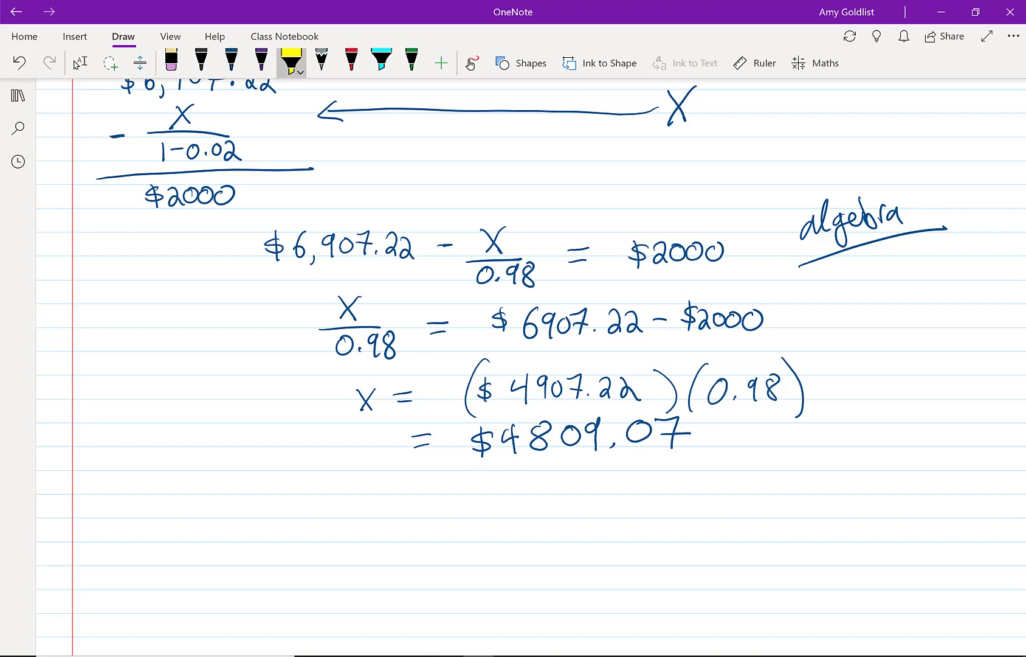
pyautogui.moveTo(473, 433)
pyautogui.mouseDown()
pyautogui.moveTo(687, 429)
pyautogui.moveTo(673, 444)
pyautogui.mouseUp()
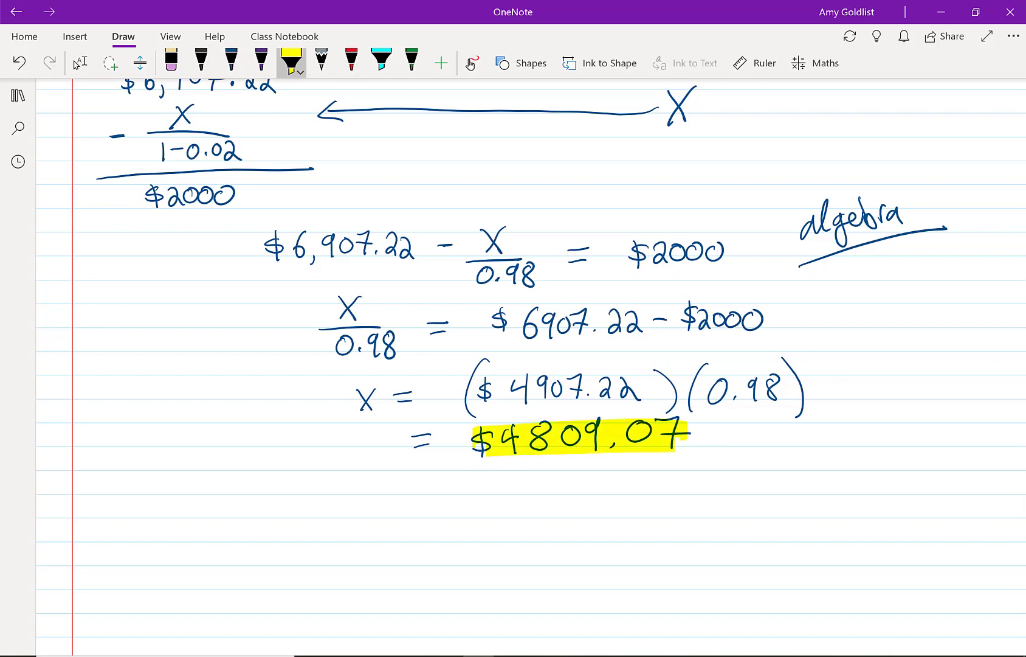